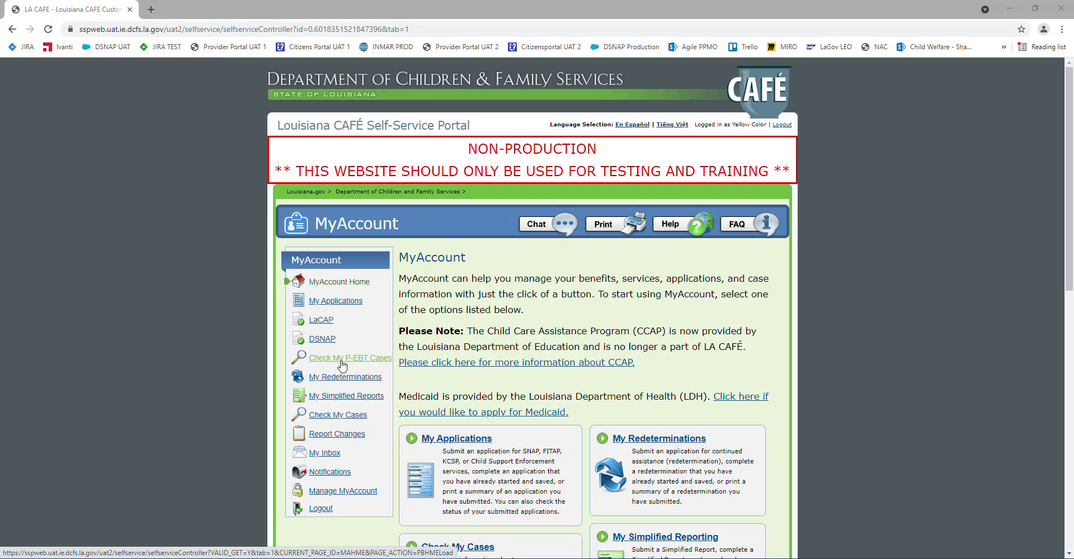
# Step: Open the P-EBT cases page from MyAccount and start adding a P-EBT case
pyautogui.scroll(-10, 803, 337)
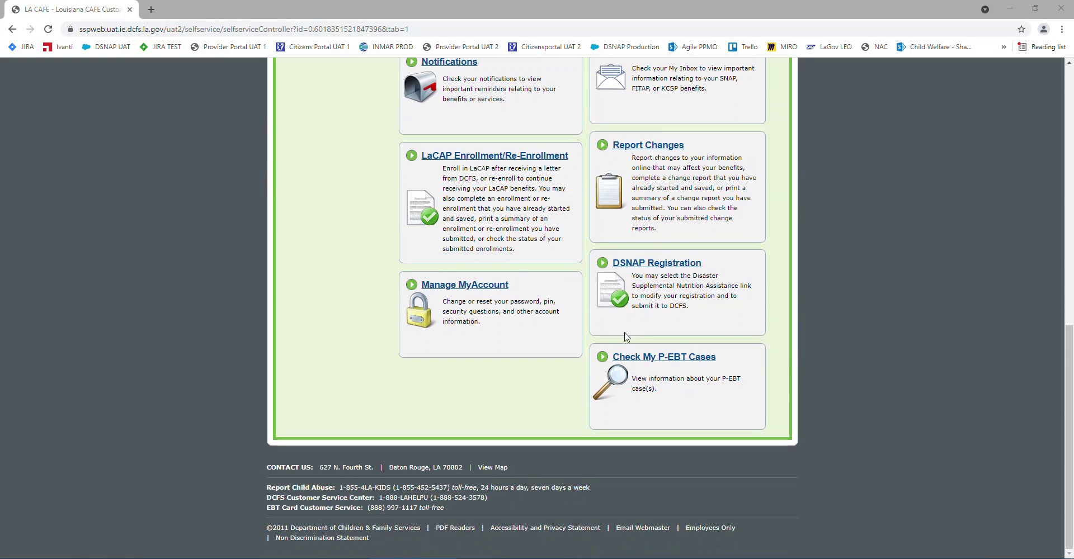
pyautogui.click(636, 362)
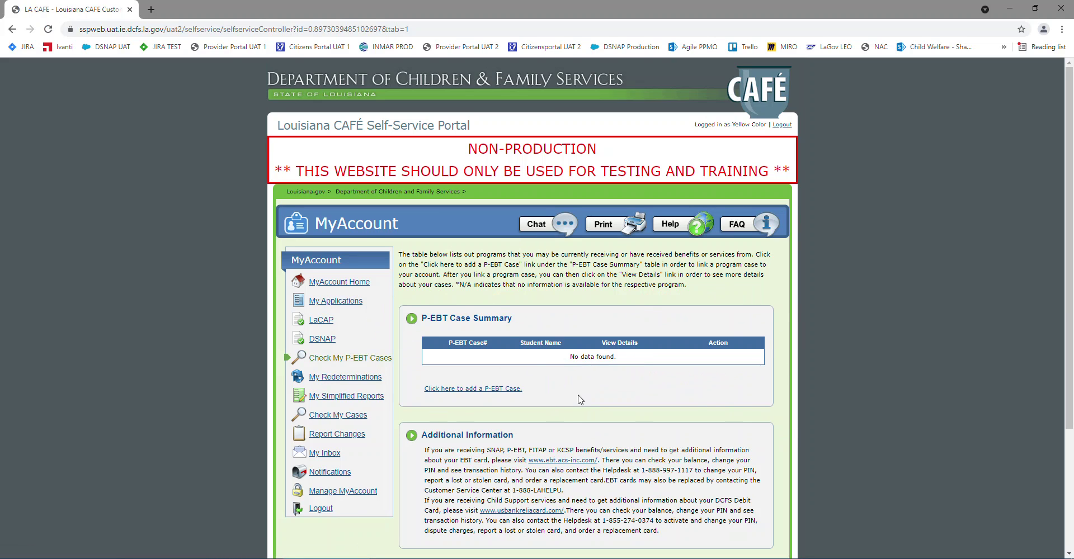
pyautogui.click(479, 390)
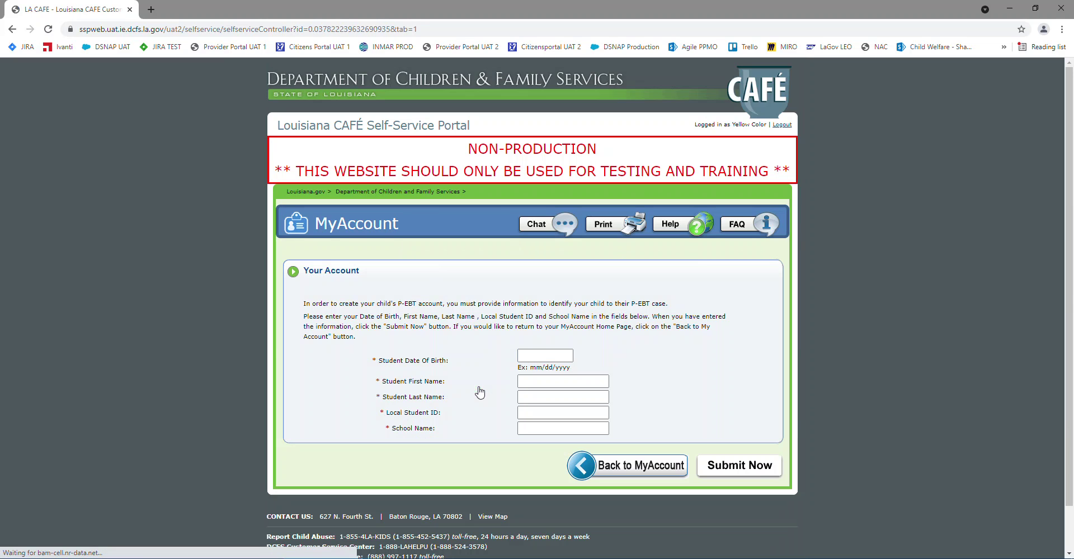
# Step: Fill in the student's date of birth, first name and last name on the P-EBT linking form
pyautogui.click(571, 357)
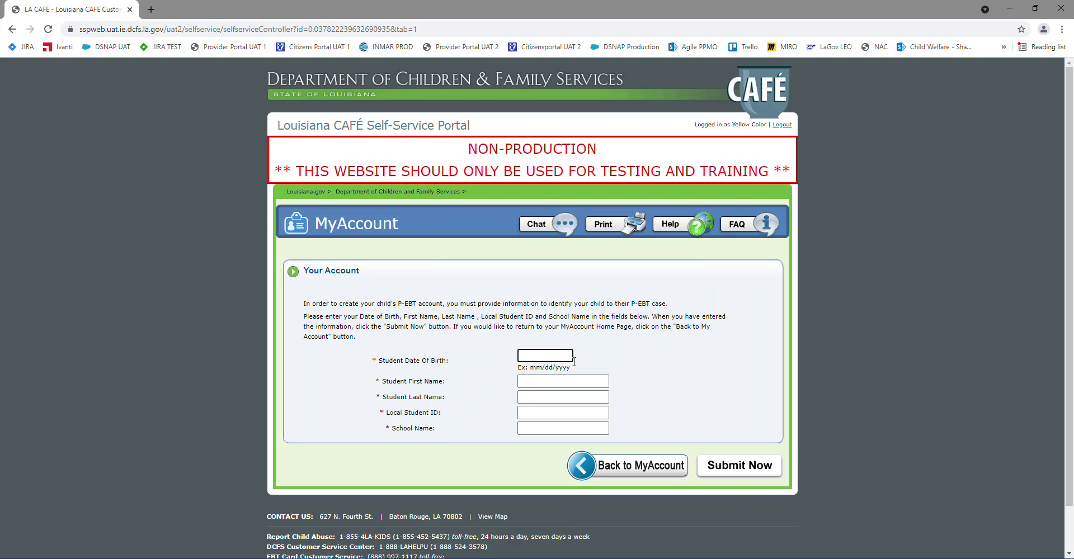
pyautogui.write('06/05/2010')
pyautogui.press('Tab')
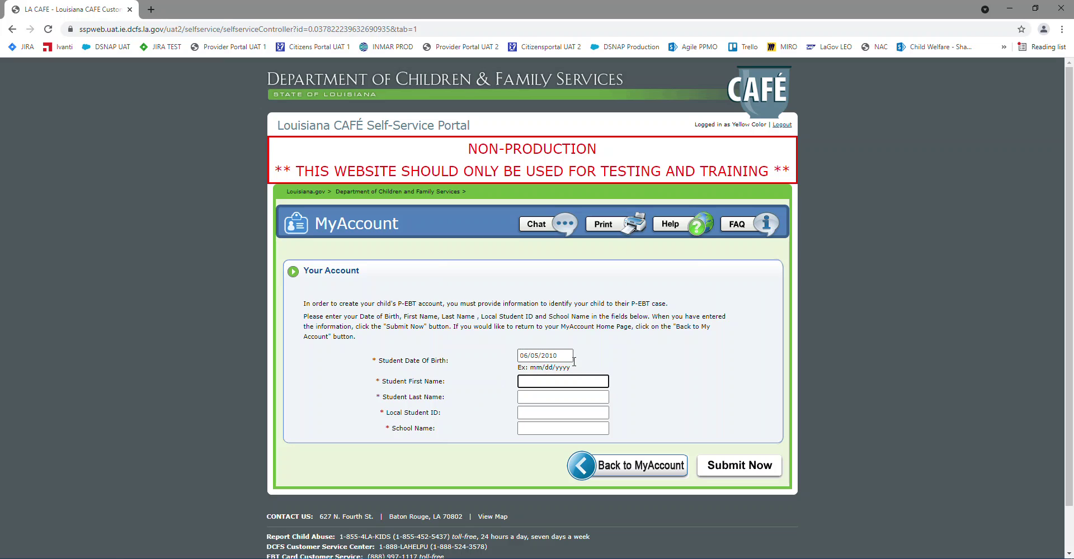
pyautogui.write('ll')
pyautogui.press('Tab')
pyautogui.write('mm')
pyautogui.press('Tab')
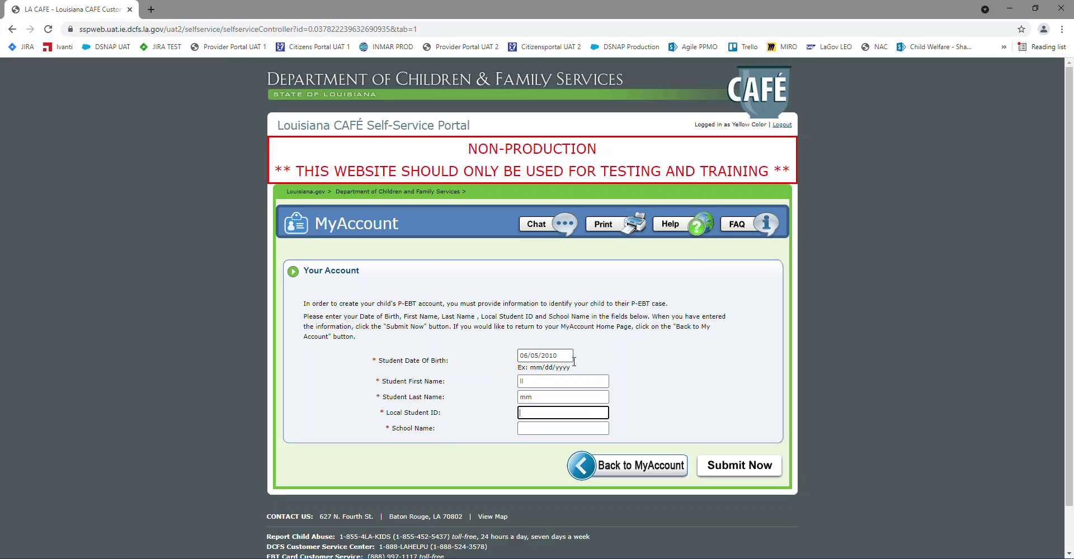
# Step: Enter the local student ID, choose Armstrong Middle School as the school, and try to submit the case link
pyautogui.write('0280')
pyautogui.press('Tab')
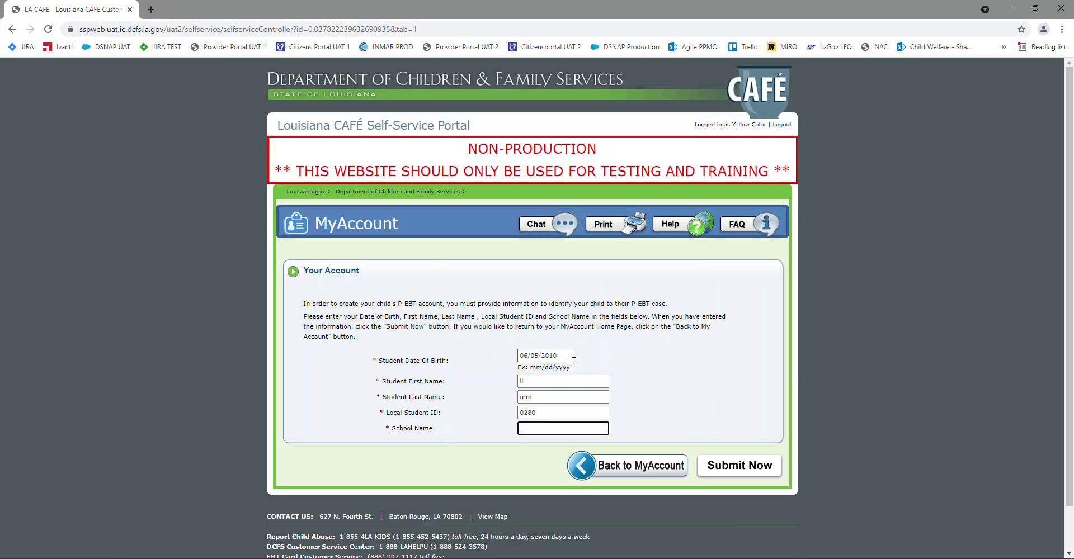
pyautogui.write('ar')
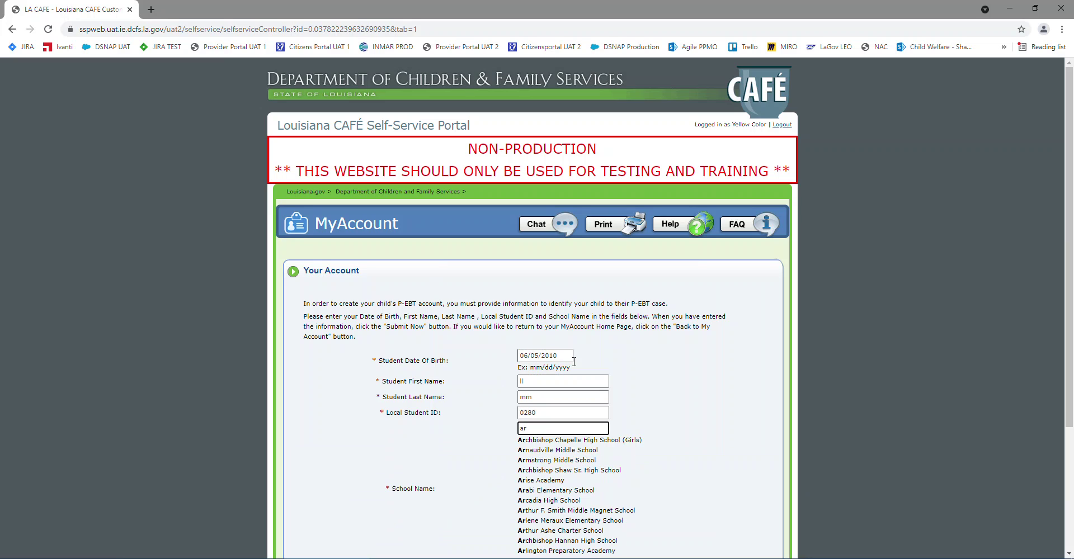
pyautogui.write('m')
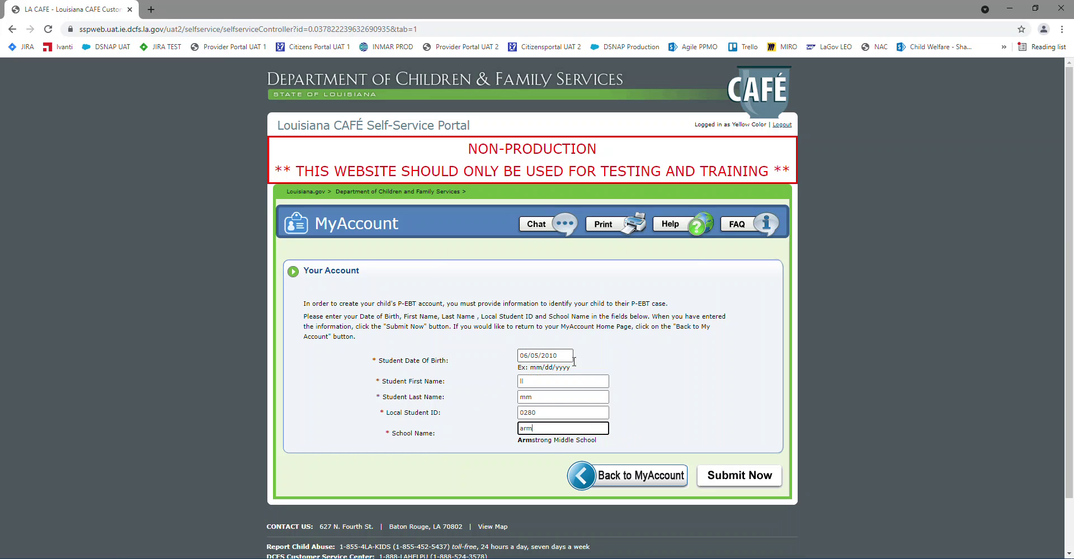
pyautogui.click(553, 441)
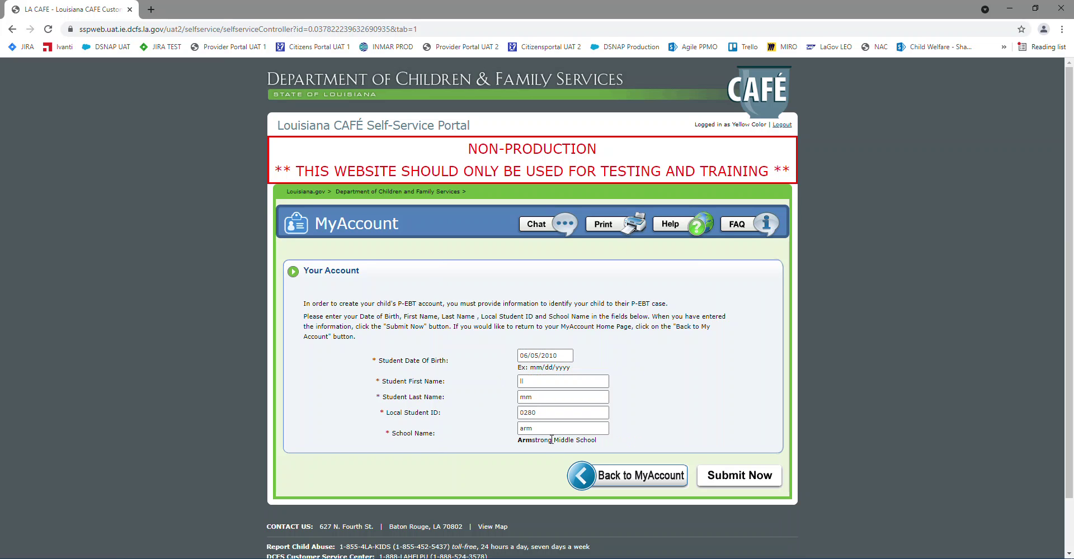
pyautogui.click(762, 474)
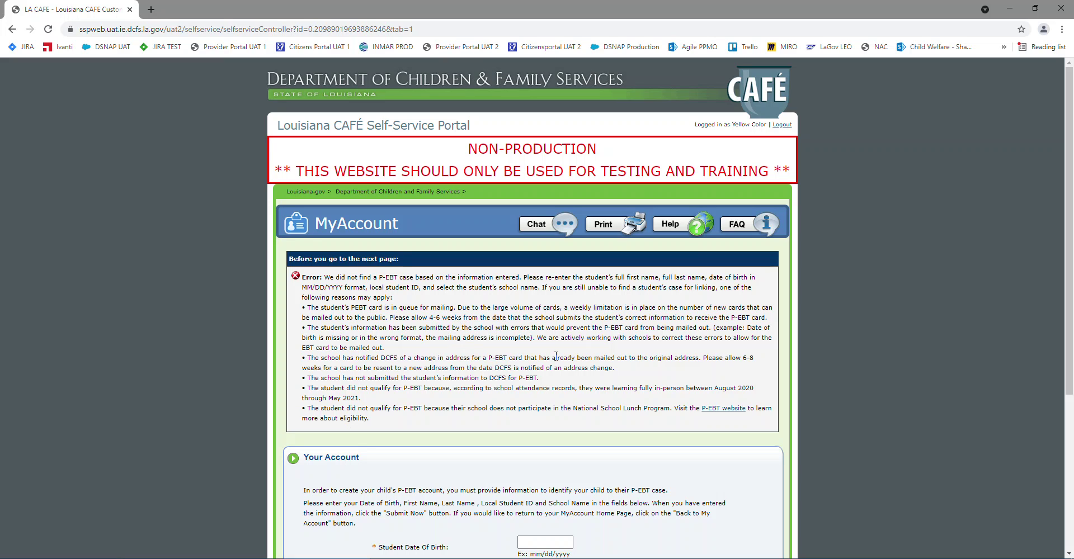
# Step: Try to submit the form with only the student's date of birth entered without slashes and the other fields empty
pyautogui.scroll(-3, 556, 356)
pyautogui.click(556, 375)
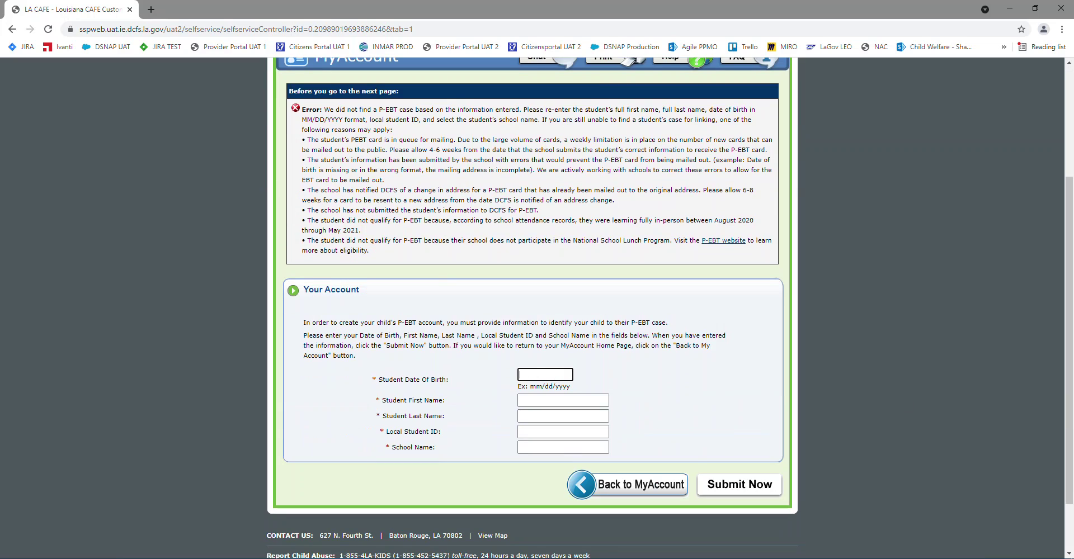
pyautogui.write('06092010')
pyautogui.click(563, 401)
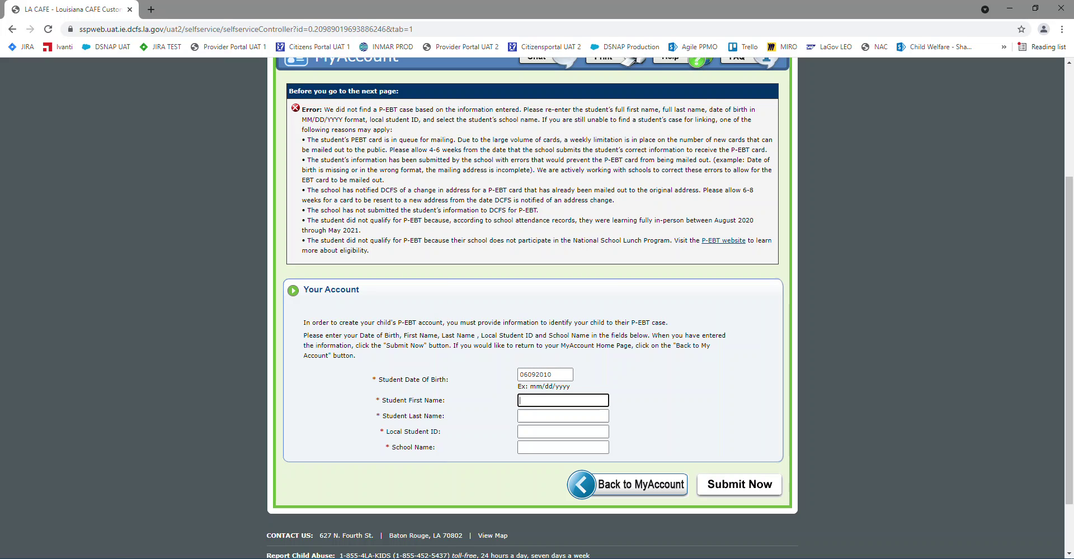
pyautogui.click(711, 485)
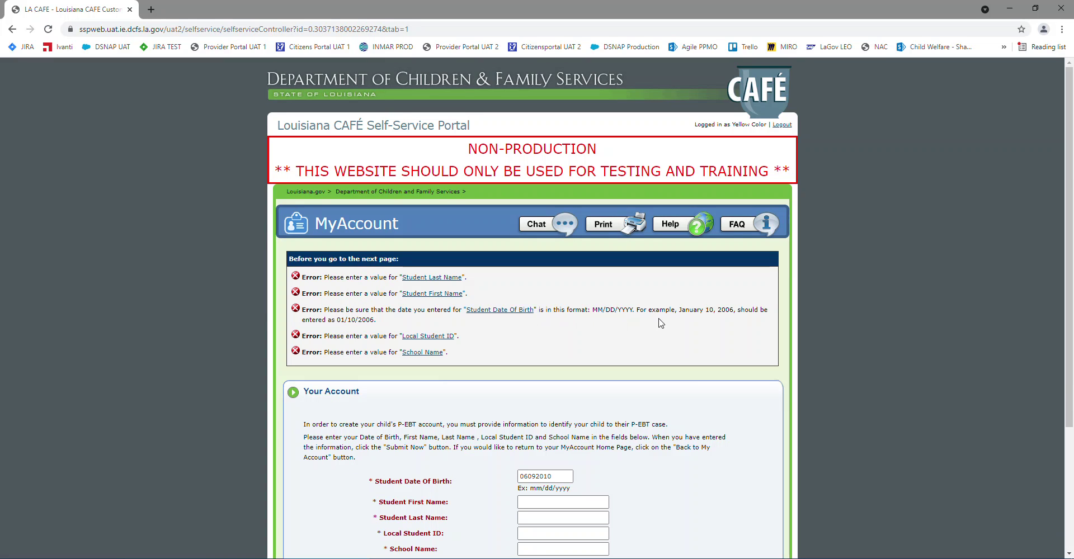
# Step: Re-enter the student's date of birth in mm/dd/yyyy format and fill in the first and last name
pyautogui.scroll(-1, 350, 322)
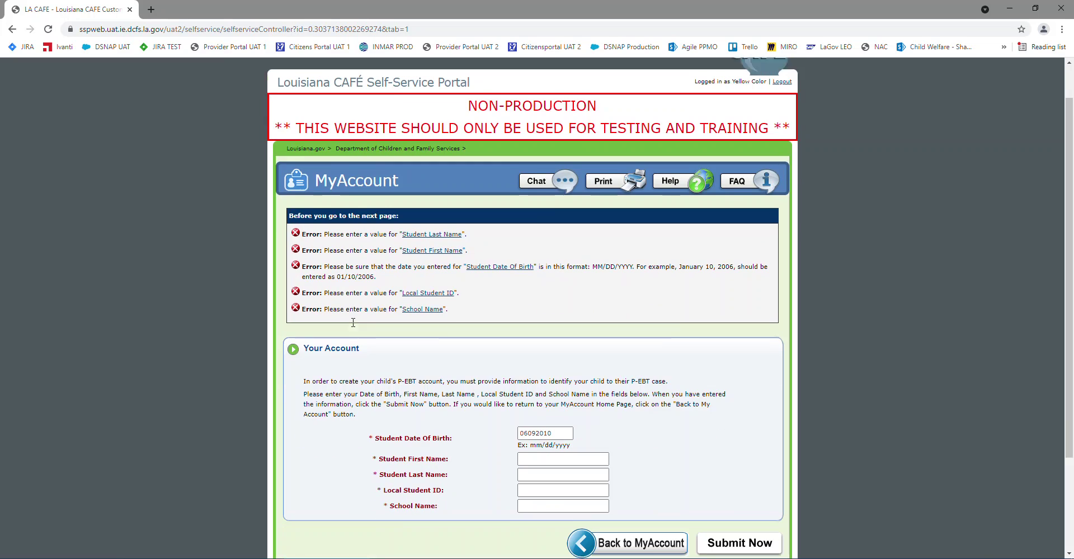
pyautogui.doubleClick(566, 419)
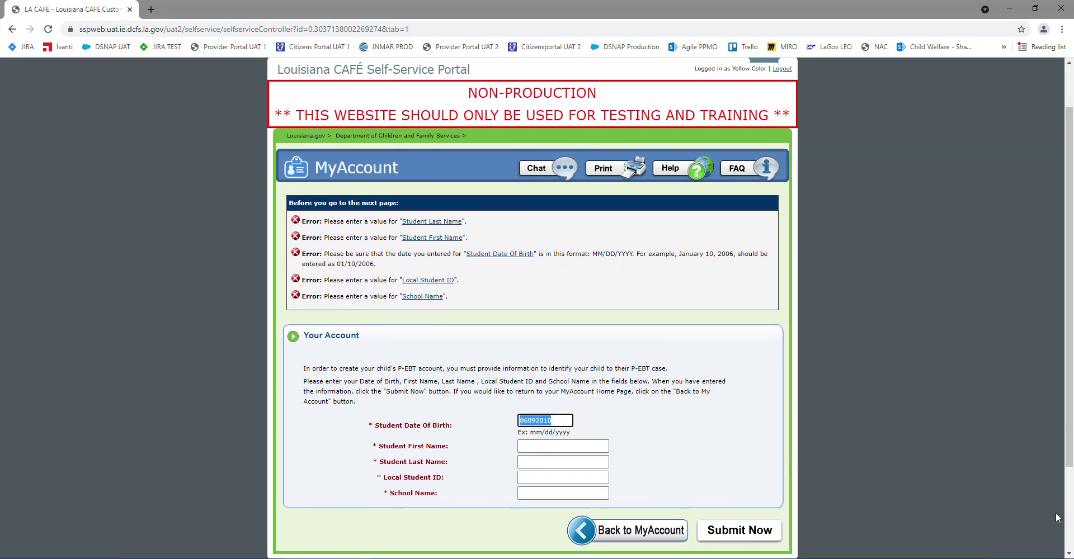
pyautogui.write('06/09/2010')
pyautogui.click(563, 445)
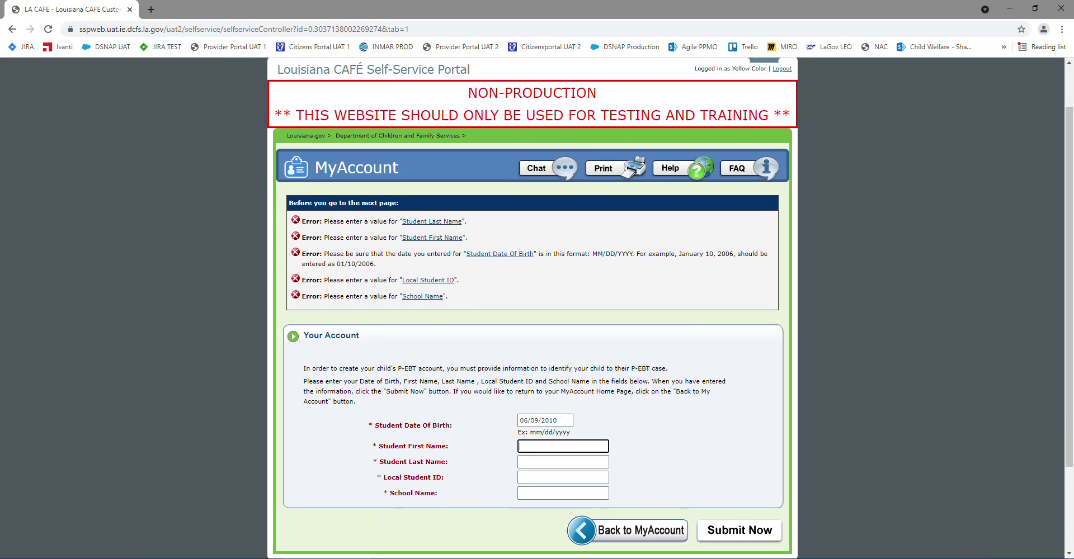
pyautogui.write('ll')
pyautogui.press('Tab')
pyautogui.write('mm')
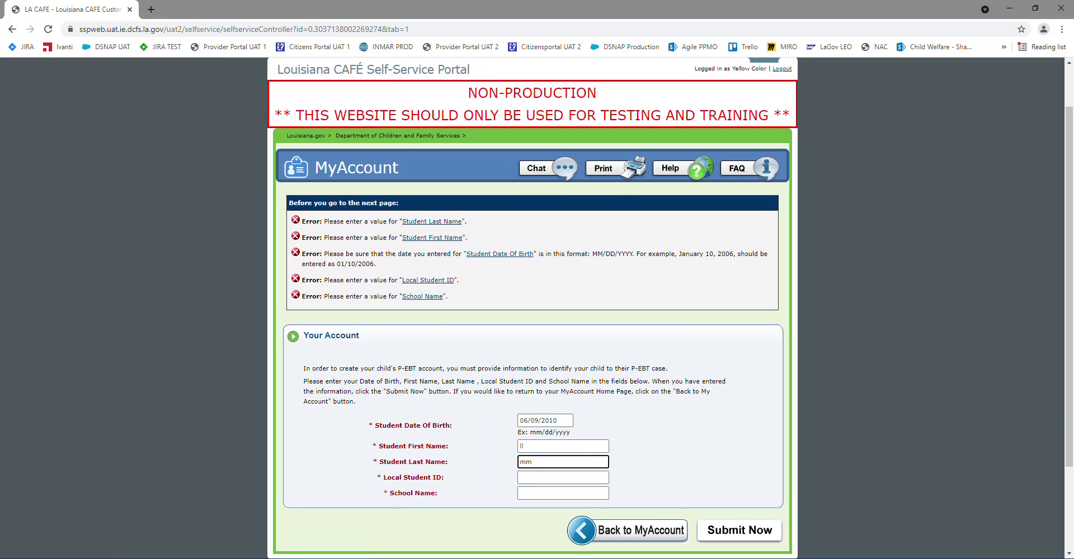
# Step: Enter the first student's local student ID, pick Armstrong Middle School, and submit the form to link the case
pyautogui.press('Tab')
pyautogui.write('0280')
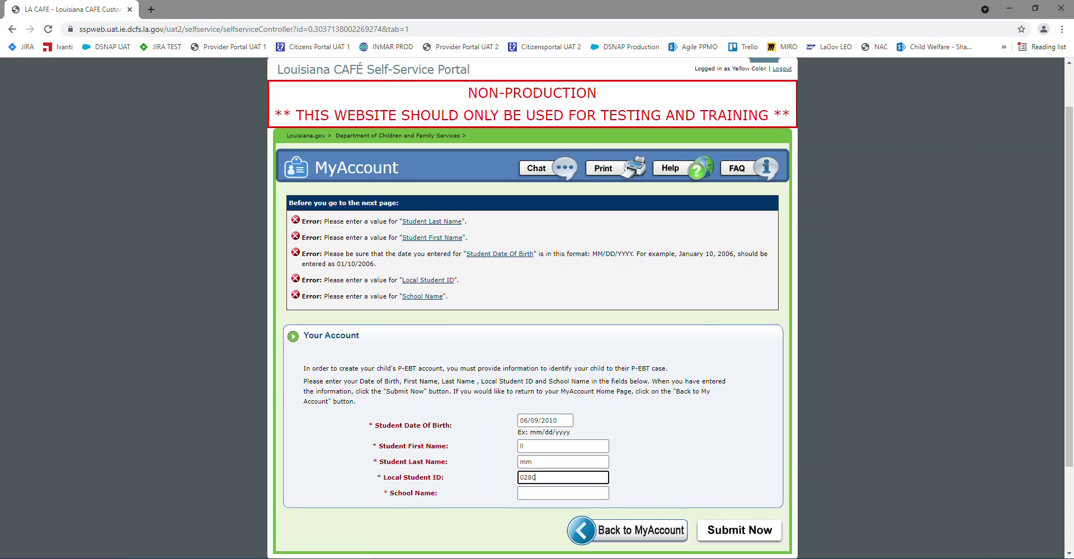
pyautogui.press('Tab')
pyautogui.write('arm')
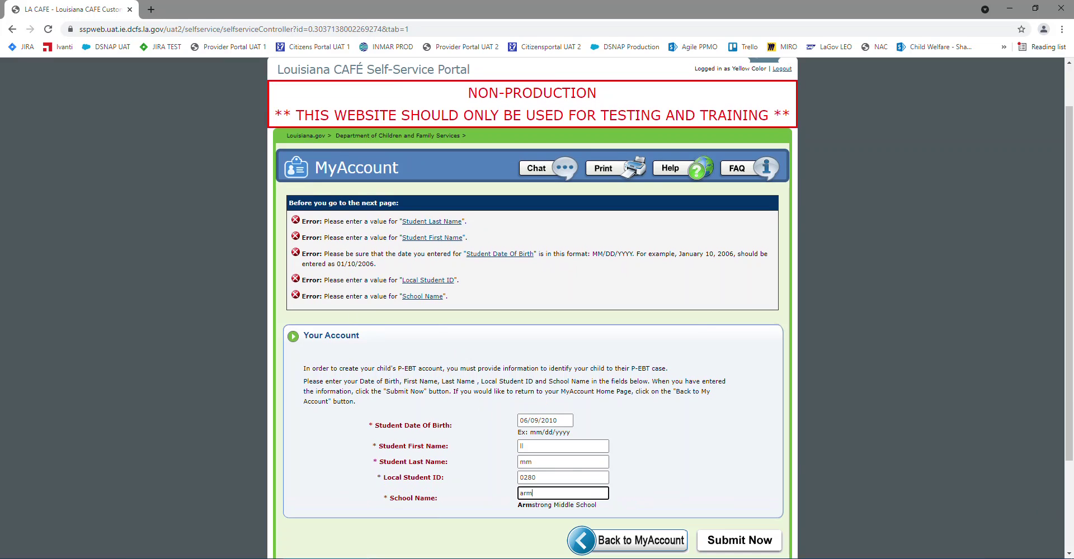
pyautogui.click(526, 505)
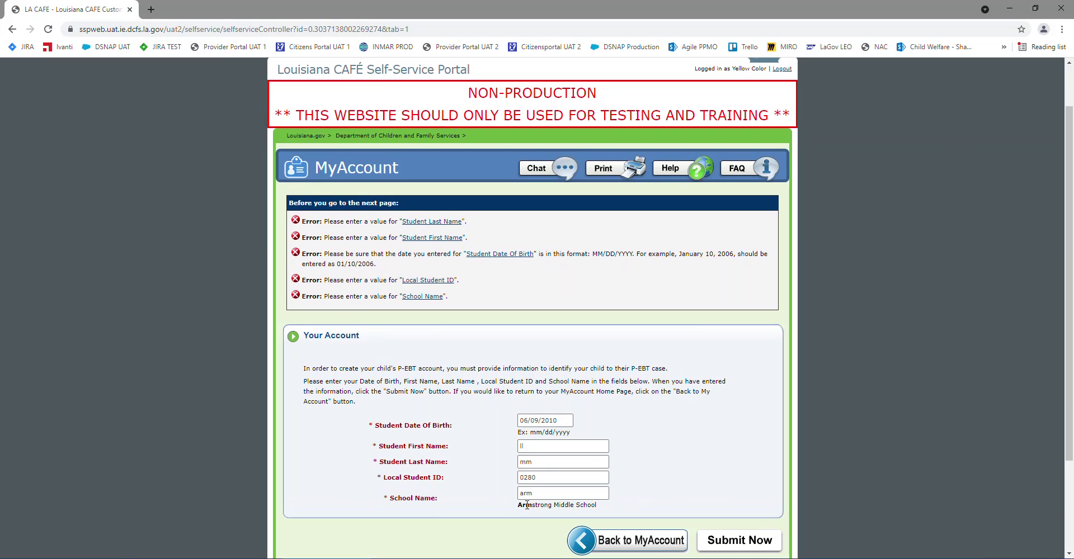
pyautogui.click(740, 531)
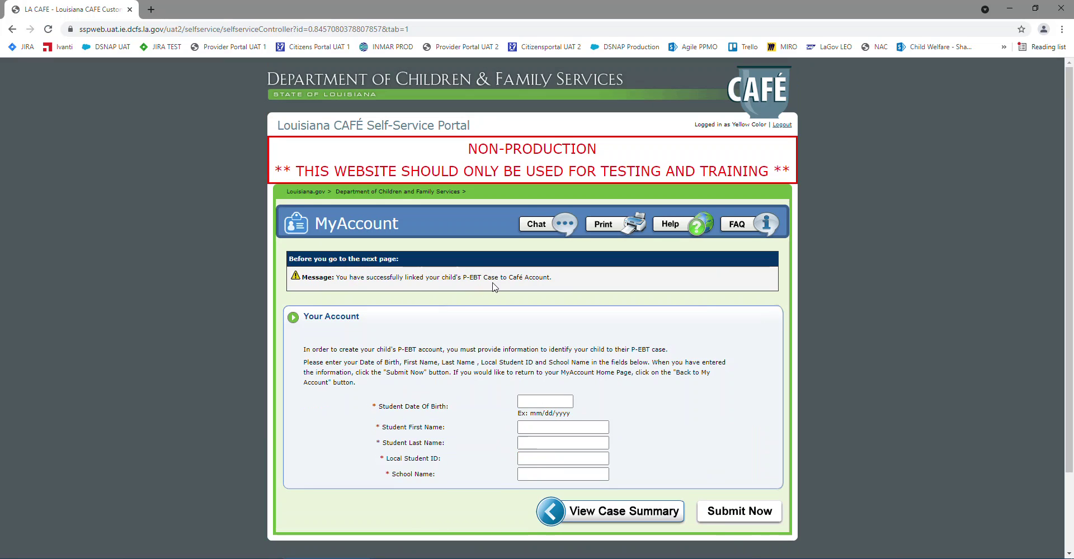
# Step: Enter the second student's date of birth, first name and last name on the linking form
pyautogui.click(546, 402)
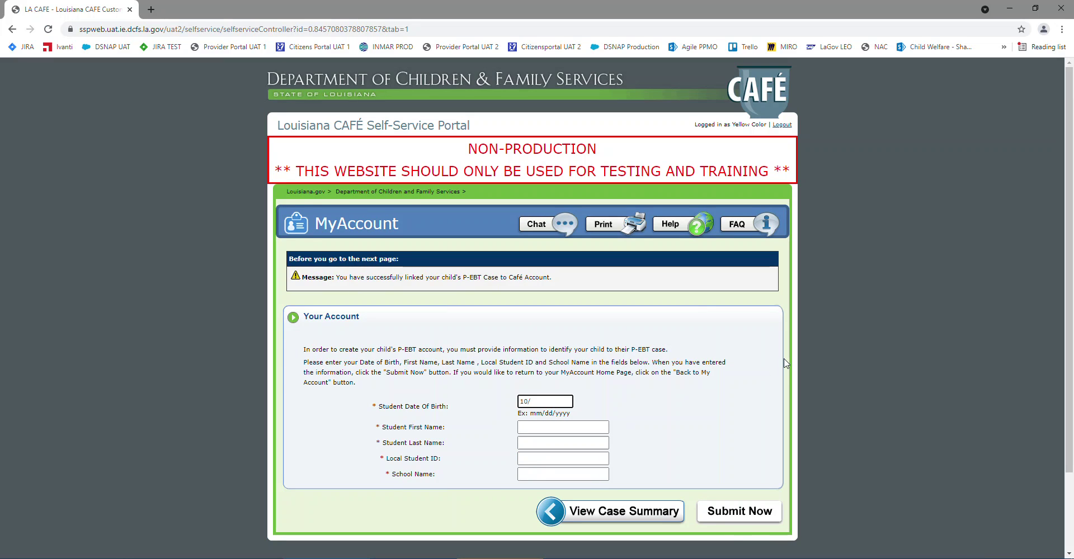
pyautogui.write('10/15/2007')
pyautogui.press('Tab')
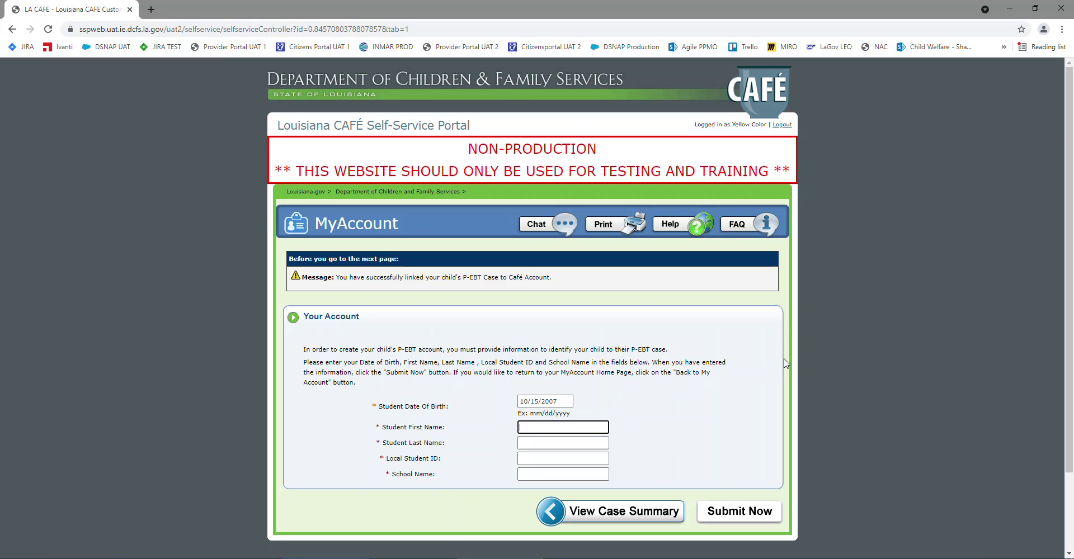
pyautogui.write('ss')
pyautogui.press('Tab')
pyautogui.write('tt')
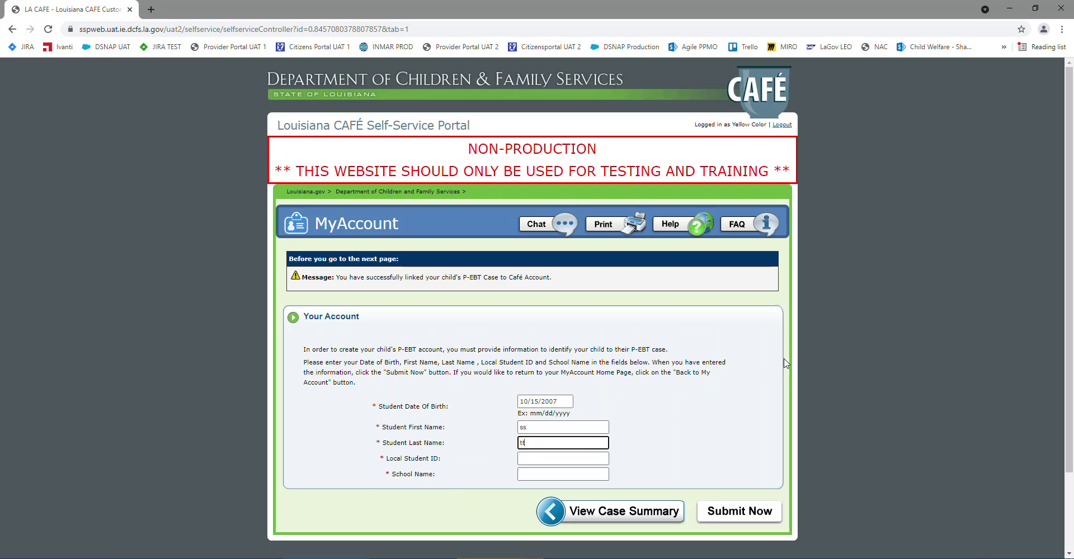
# Step: Enter the second student's local student ID, select Armstrong Middle School, and submit the form to link the case
pyautogui.press('Tab')
pyautogui.write('0350')
pyautogui.press('Tab')
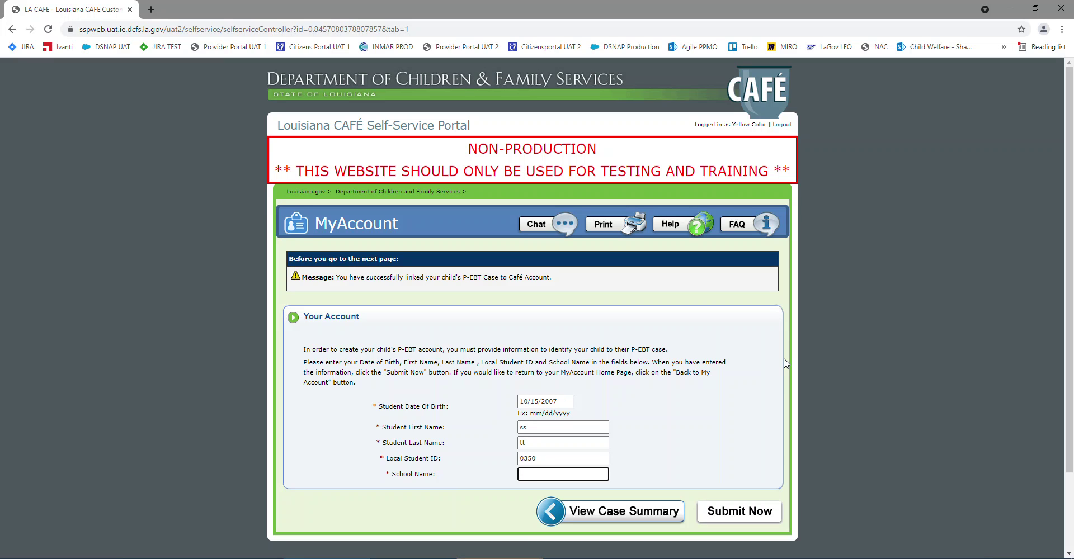
pyautogui.write('arm')
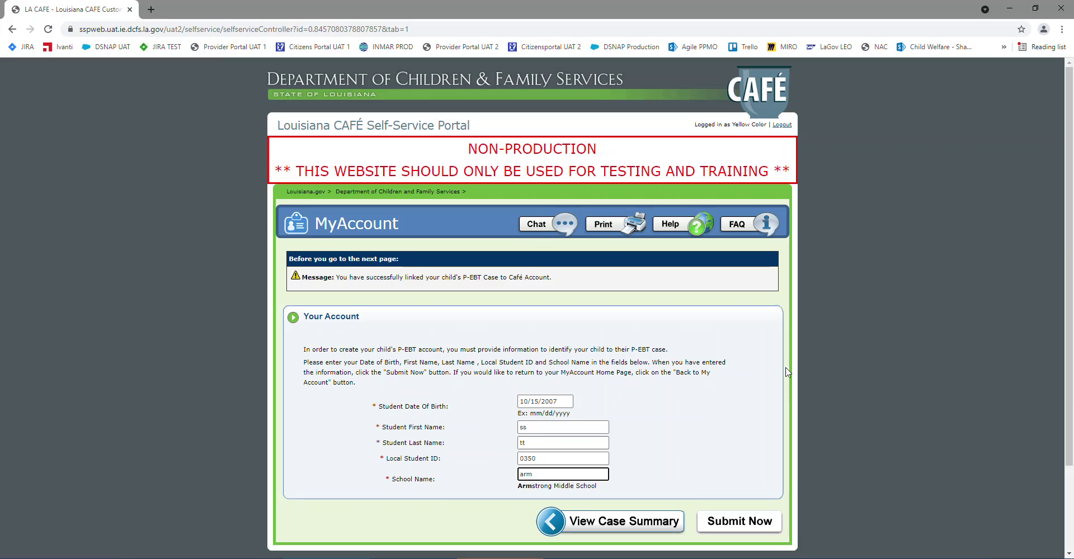
pyautogui.press('Down')
pyautogui.press('Tab')
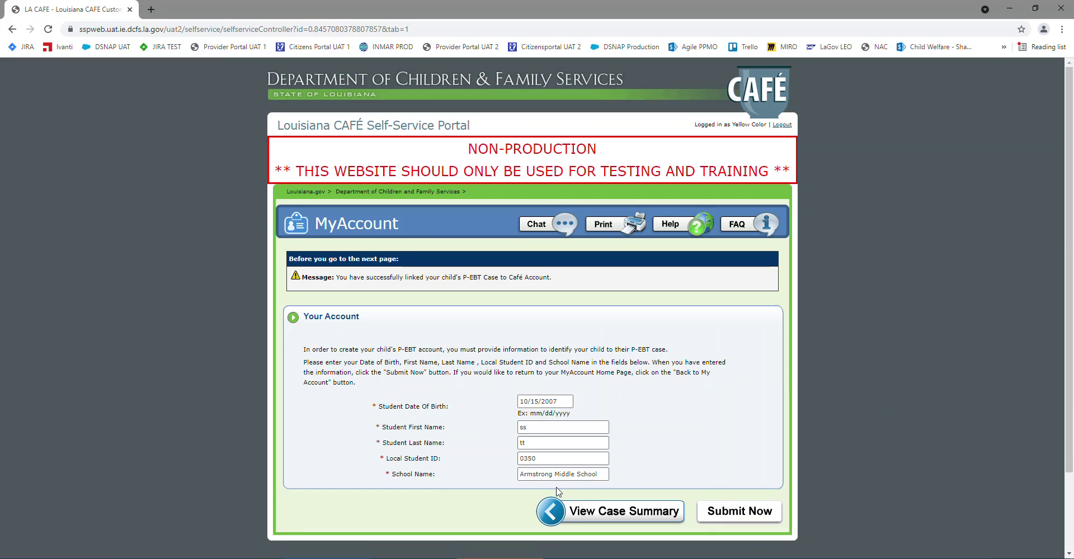
pyautogui.click(726, 522)
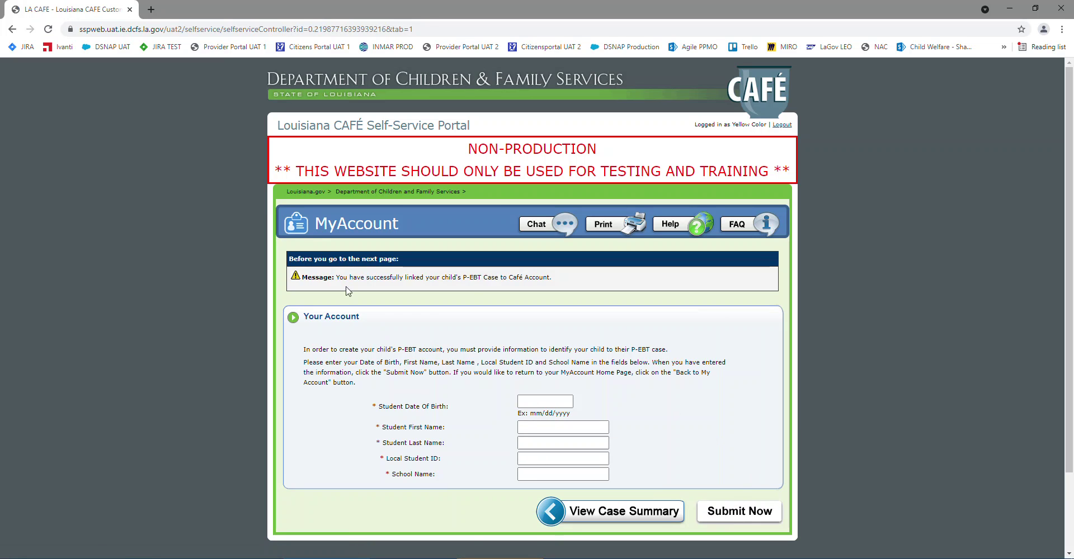
# Step: Open the P-EBT case summary and request removal of the first listed case without confirming it
pyautogui.click(622, 514)
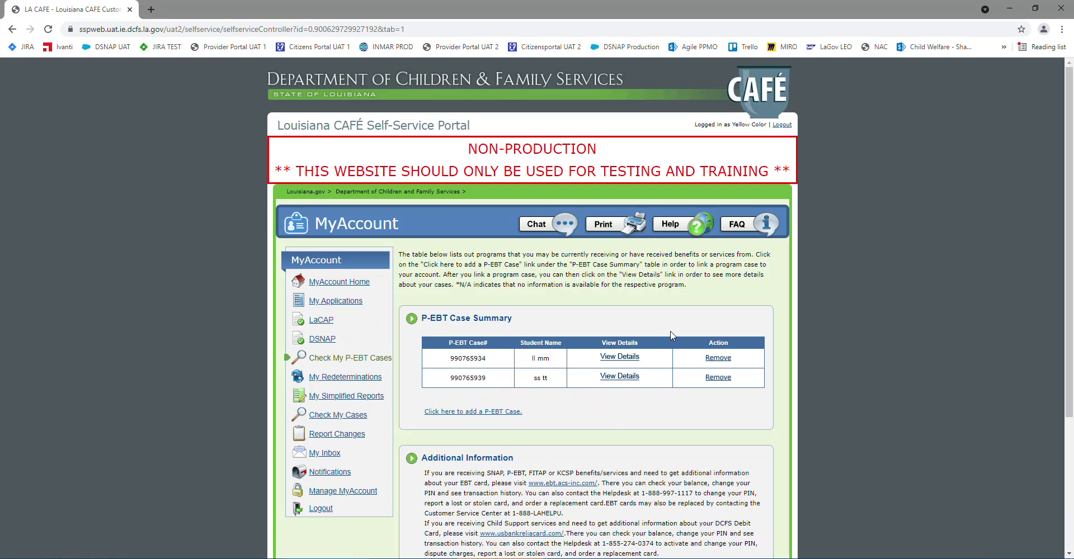
pyautogui.click(717, 358)
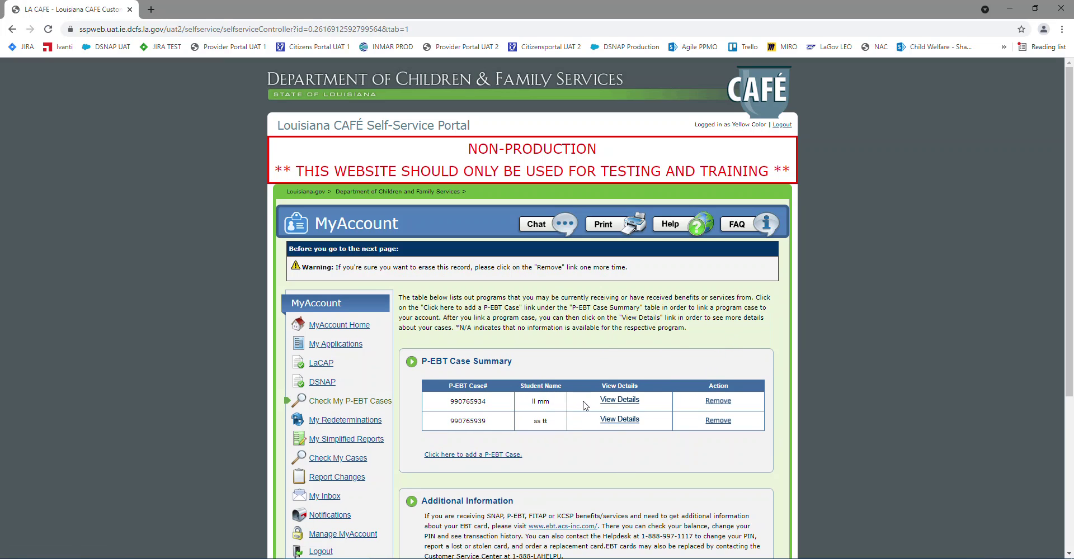
# Step: Open the details of the first listed P-EBT case and review its student, mailing address and benefits information
pyautogui.click(618, 400)
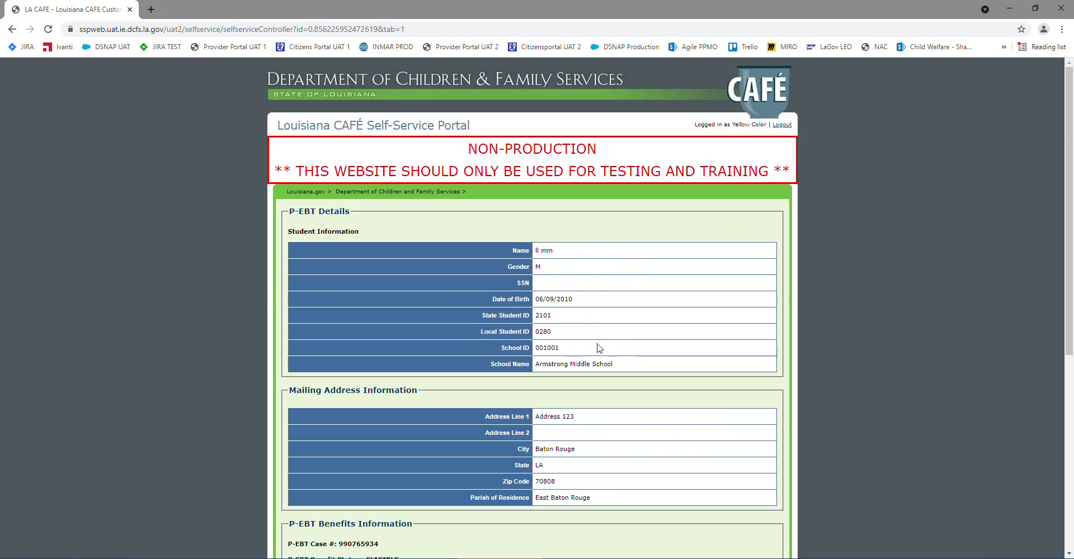
pyautogui.scroll(-2, 598, 364)
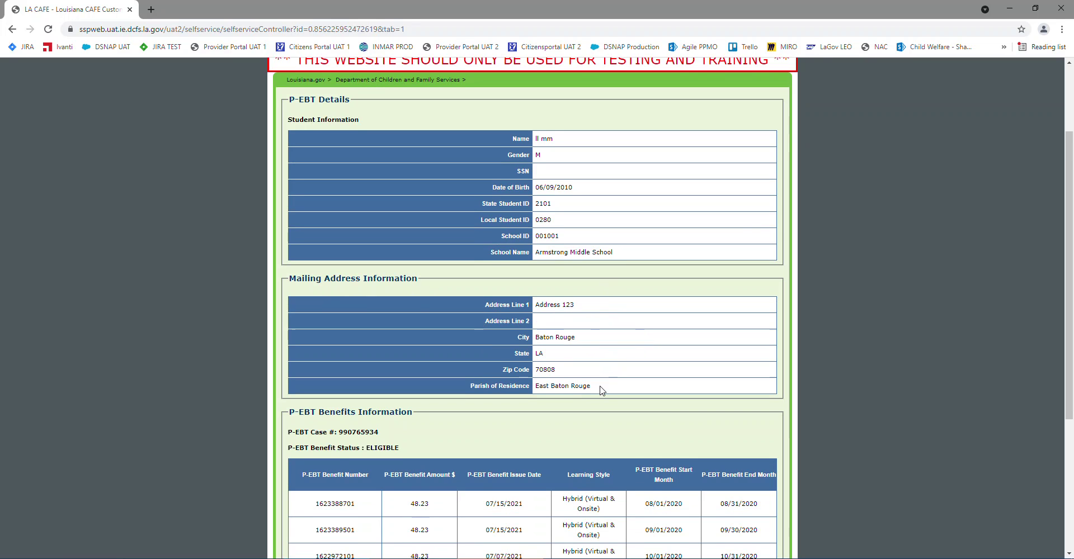
pyautogui.scroll(-2, 599, 388)
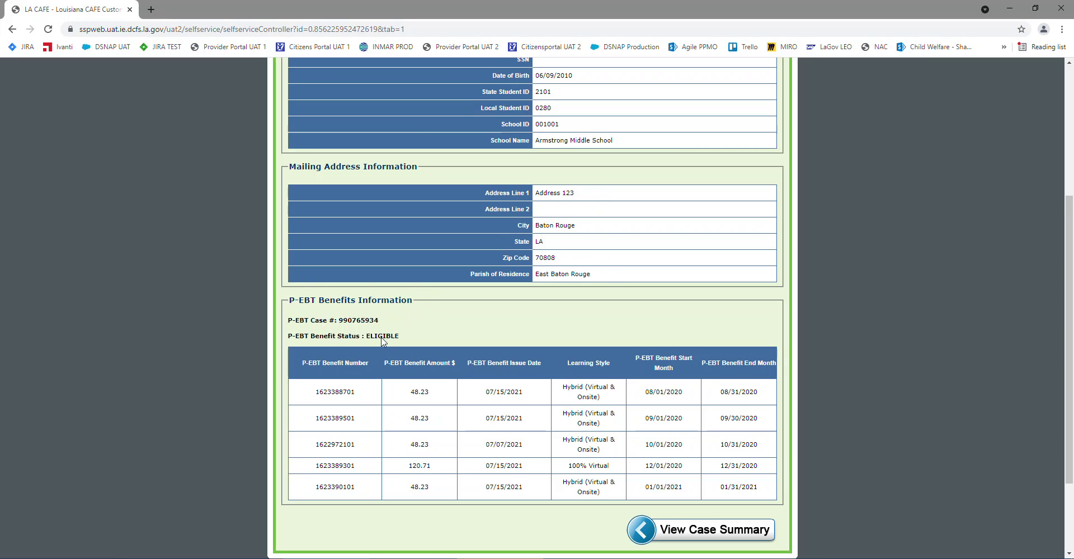
pyautogui.scroll(-1, 380, 341)
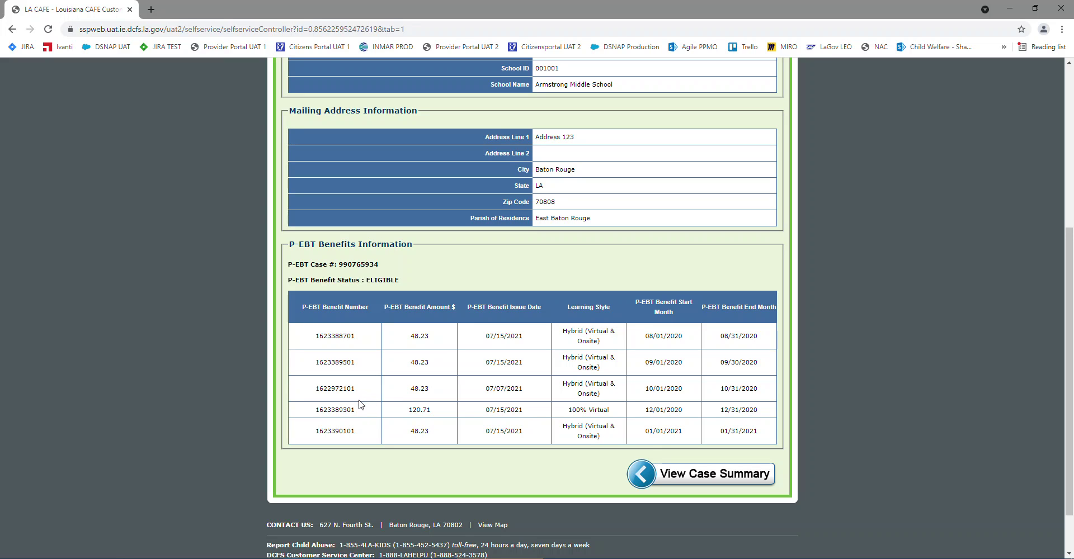
# Step: Return to the case summary and open the second listed P-EBT case to review its student, mailing address and benefits information
pyautogui.click(723, 477)
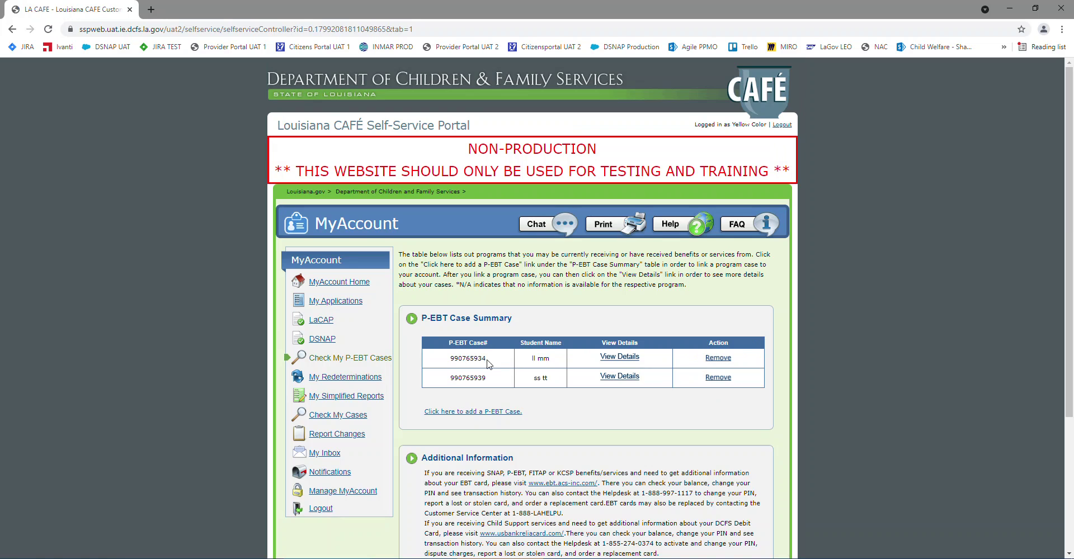
pyautogui.click(628, 380)
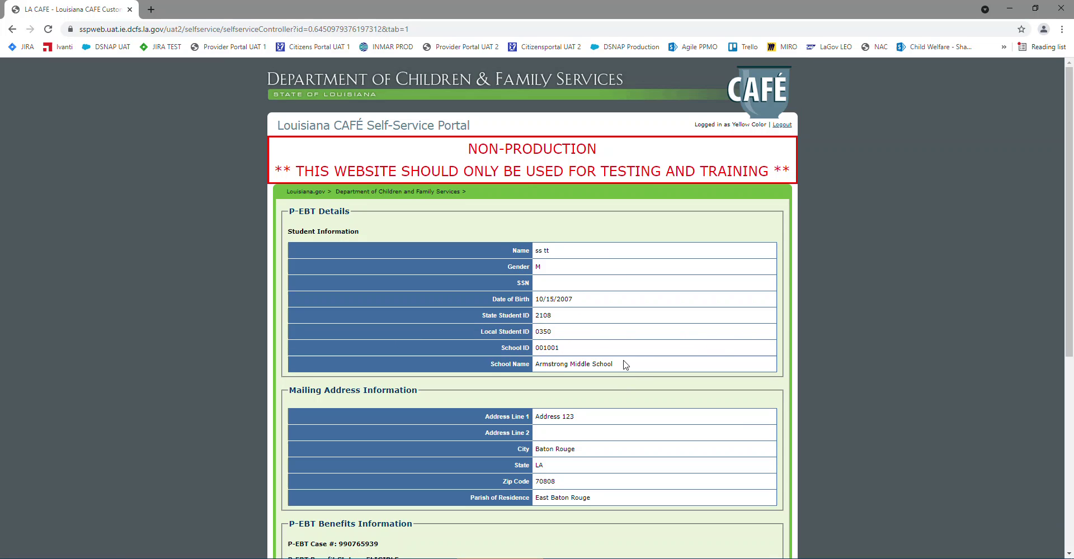
pyautogui.scroll(-2, 625, 365)
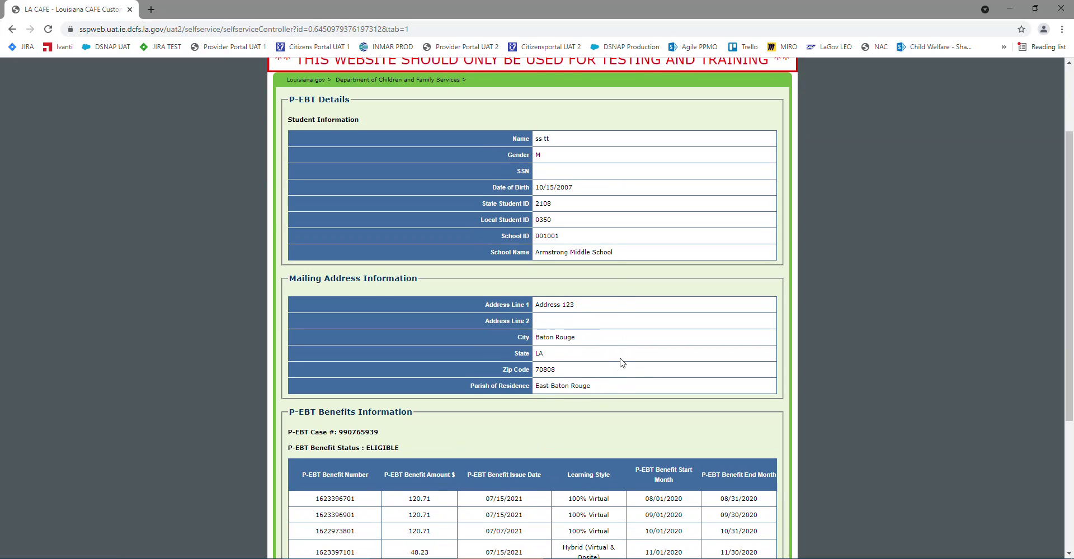
pyautogui.scroll(-2, 621, 362)
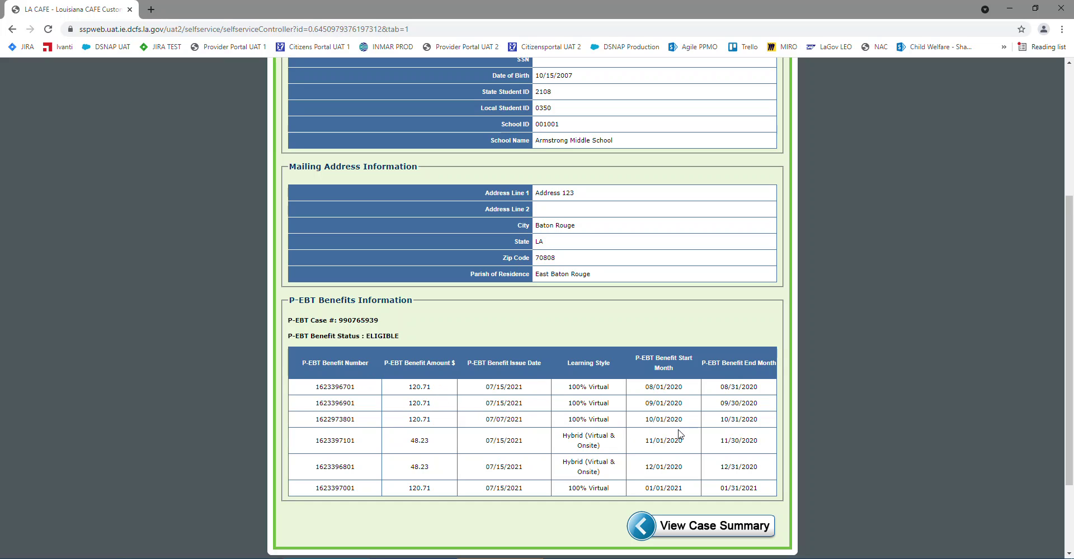
# Step: Return to the case summary and remove the second listed P-EBT case from the account, confirming the removal
pyautogui.click(670, 528)
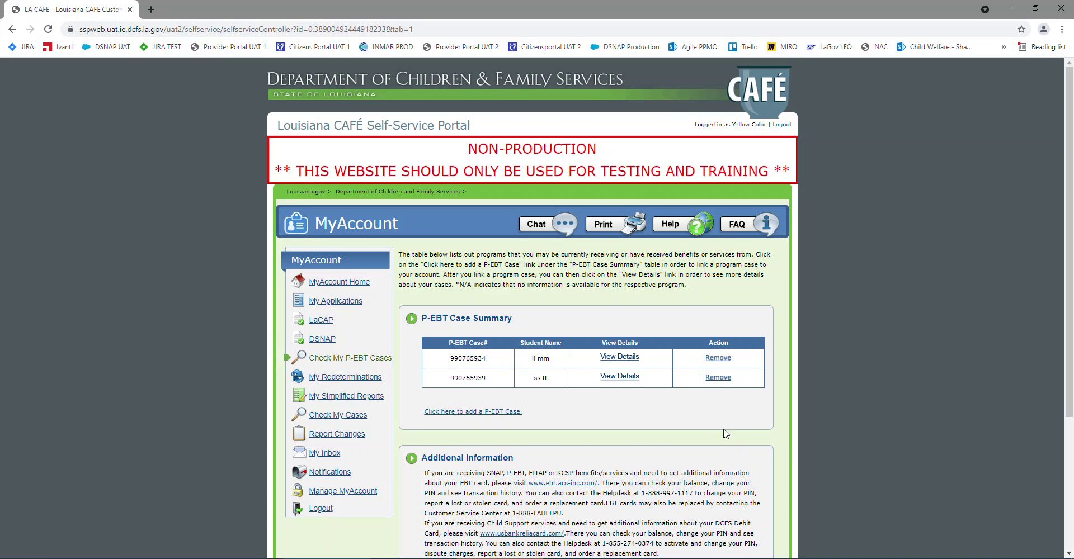
pyautogui.scroll(-2, 725, 434)
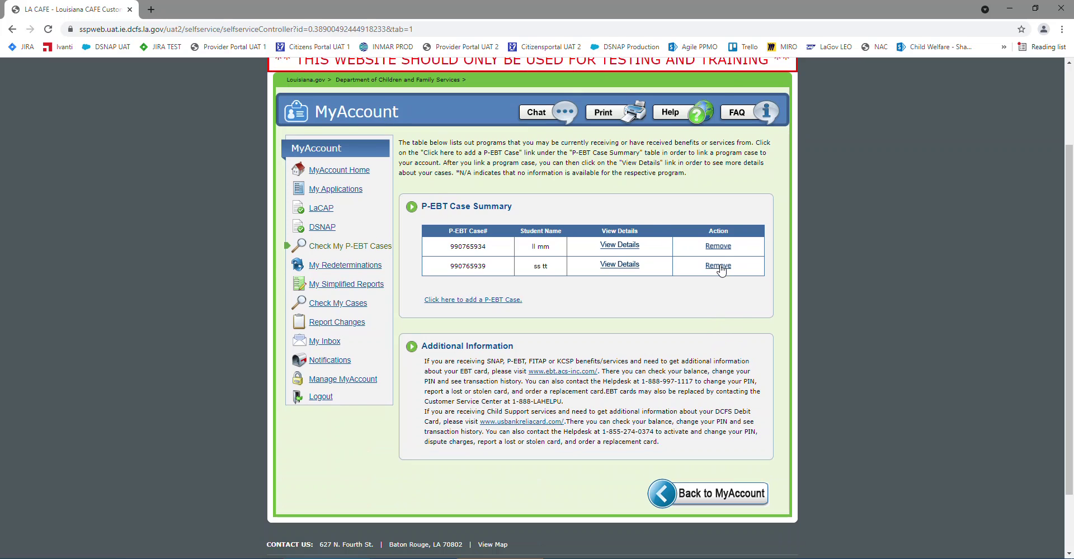
pyautogui.click(719, 266)
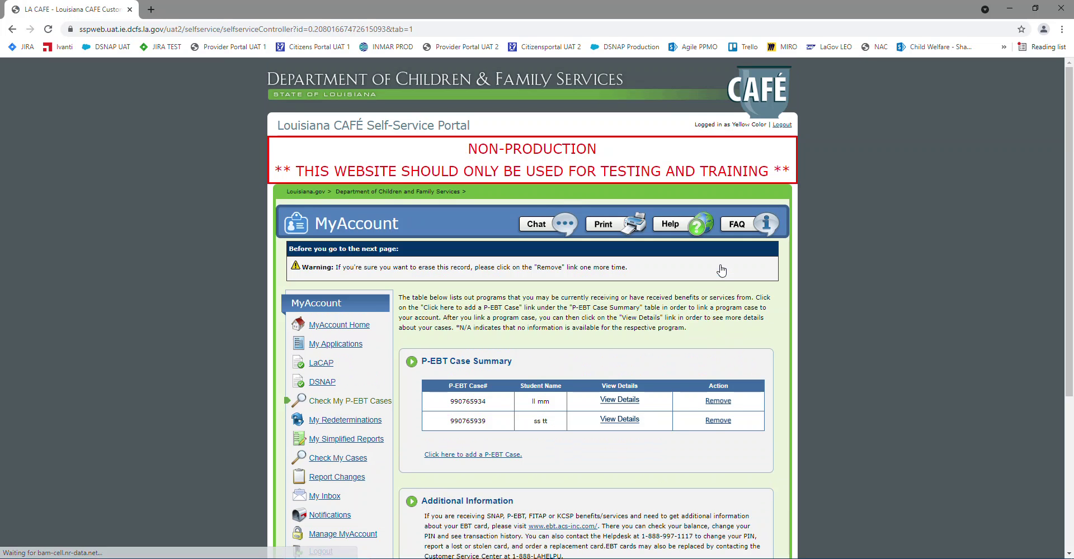
pyautogui.click(714, 421)
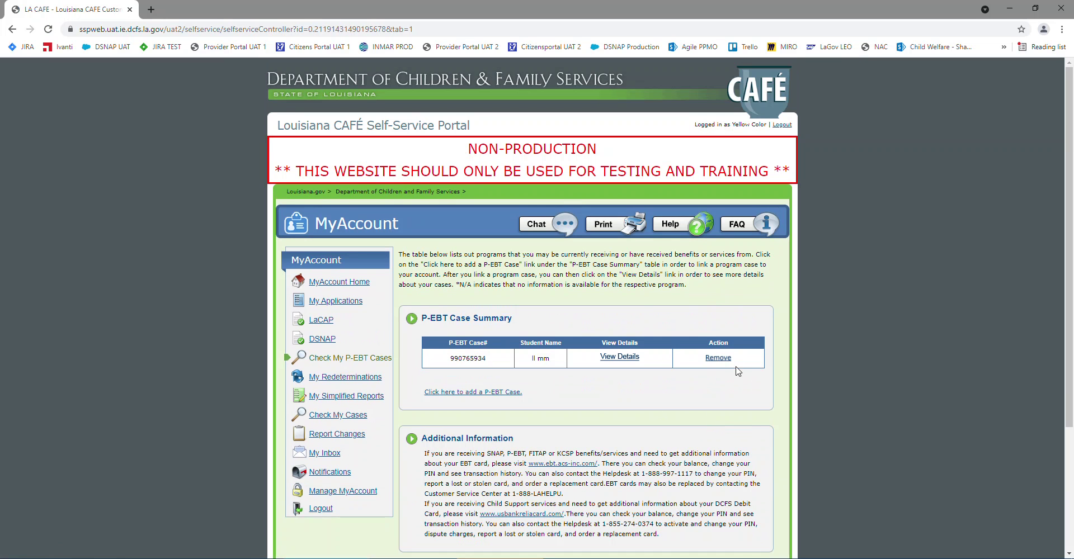